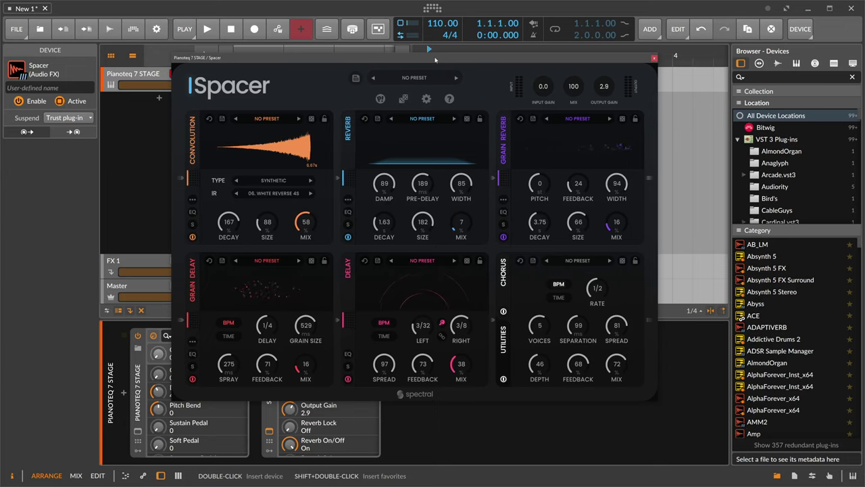
Display the Utilities module's controls in Spacer and set its Haas Time to 22 ms
left_click_drag(435, 60, 437, 62)
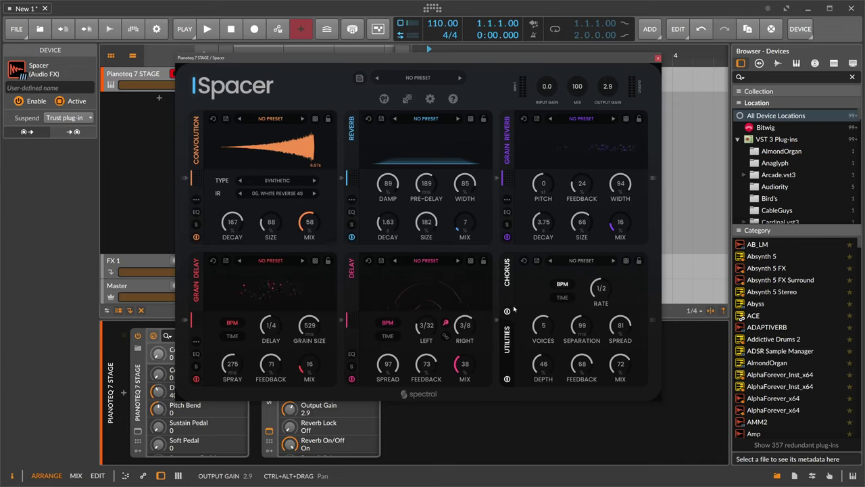
left_click(509, 338)
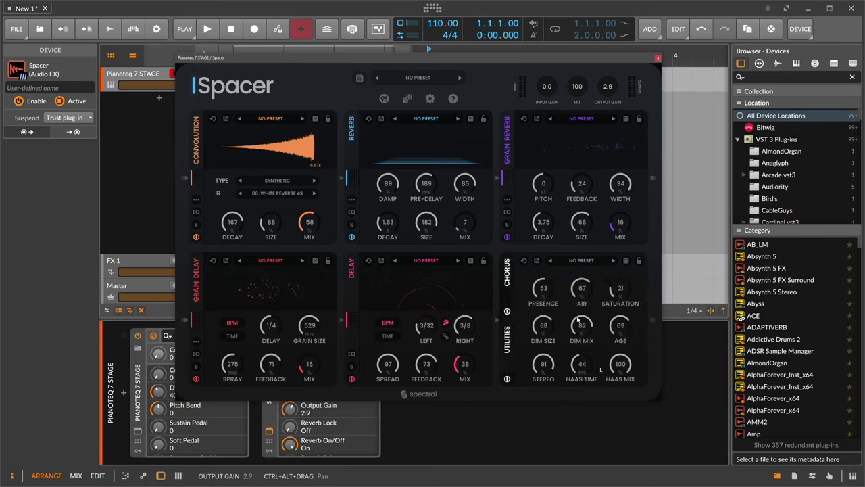
left_click_drag(582, 364, 580, 373)
Swap Delay ahead of Grain Delay, and try Reverb ahead of Convolution before restoring Convolution to first place
left_click_drag(351, 318, 203, 317)
left_click_drag(352, 191, 202, 190)
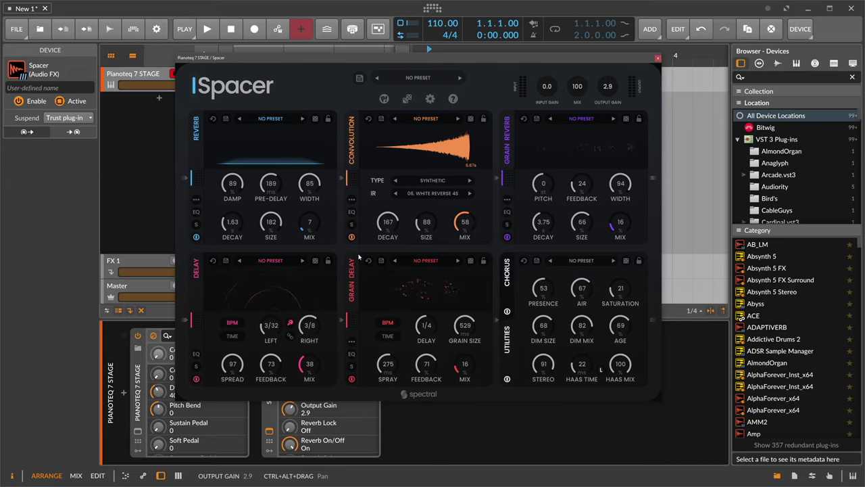
left_click_drag(369, 181, 238, 194)
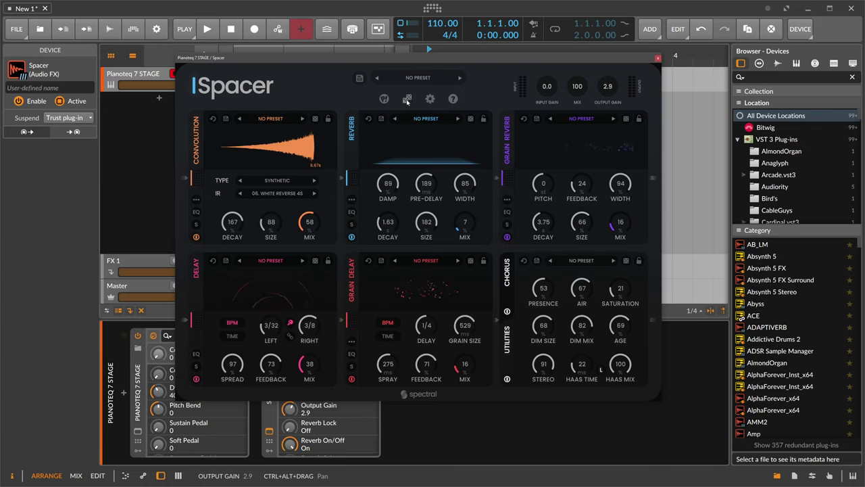
Randomize the parameters of all Spacer modules several times and try adjusting the Grain Reverb pitch
left_click(407, 100)
left_click(407, 99)
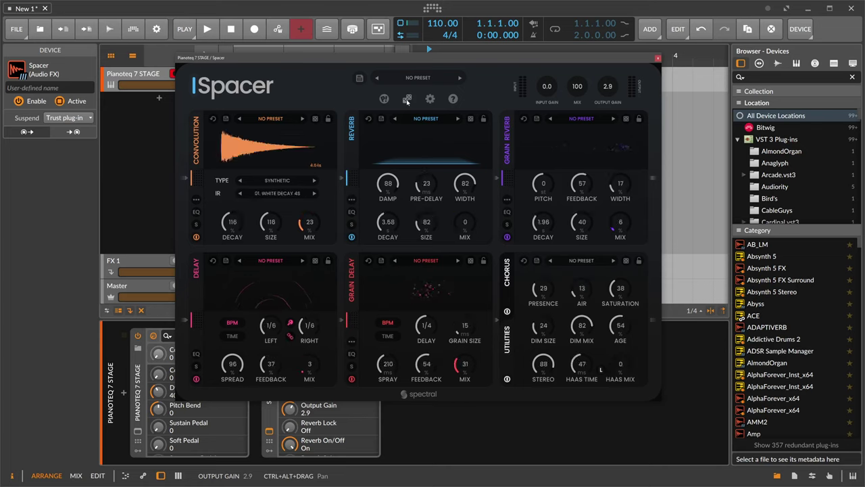
left_click(407, 99)
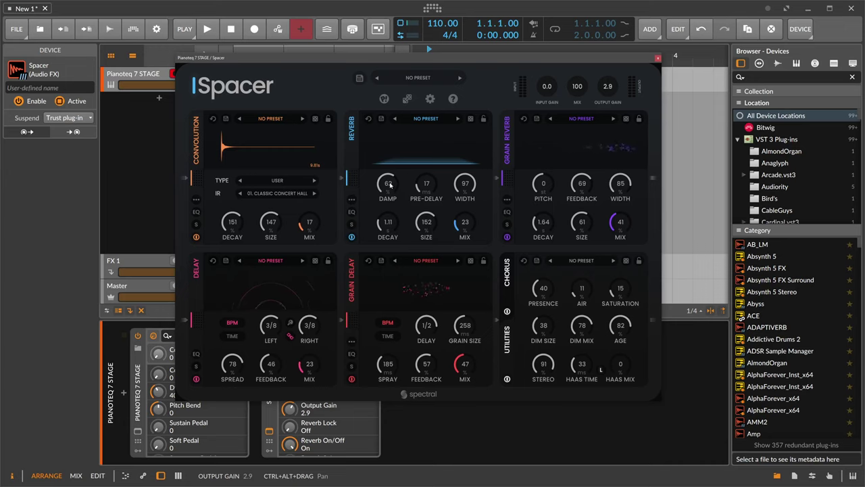
left_click(408, 99)
left_click(408, 99)
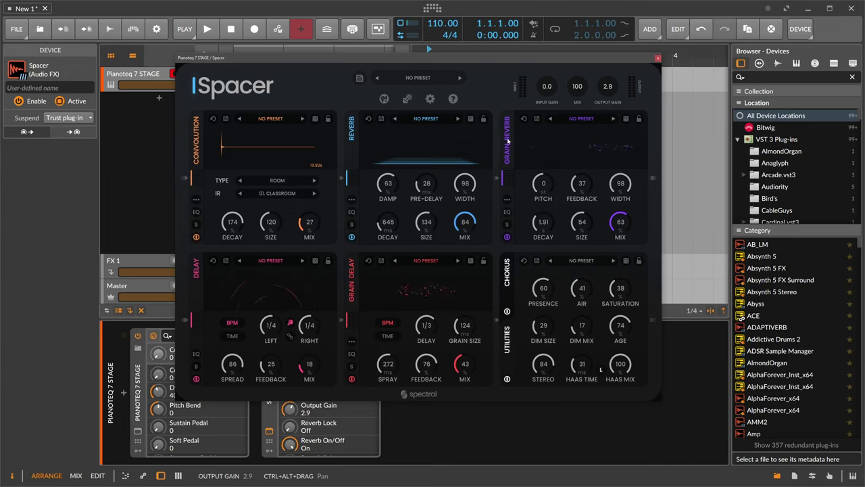
mouse_move(553, 190)
left_mouse_down()
mouse_move(554, 164)
mouse_move(546, 202)
left_mouse_up()
Try the smaller interface sizes in Spacer's settings, return to the largest size and close the settings
left_click(430, 99)
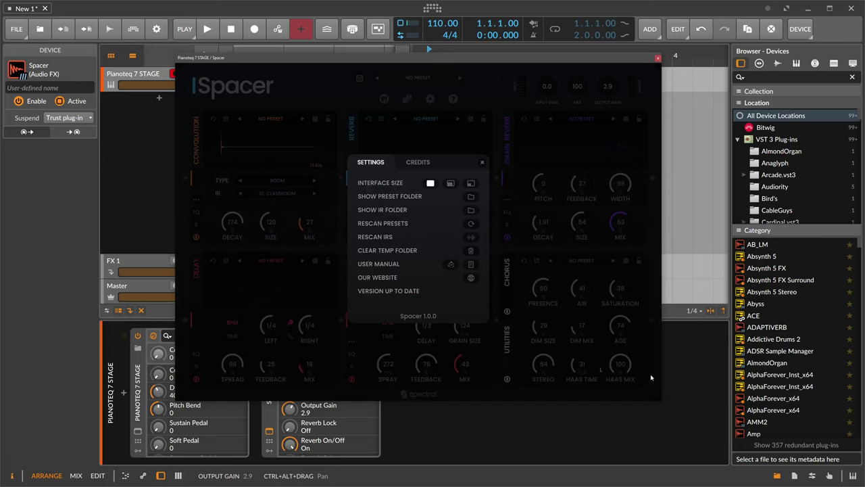
left_click(450, 183)
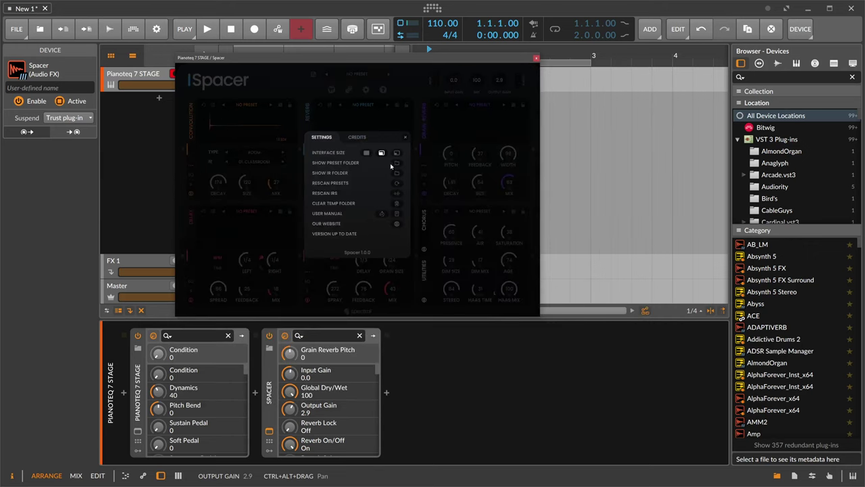
left_click(399, 152)
left_click(313, 123)
left_click(371, 153)
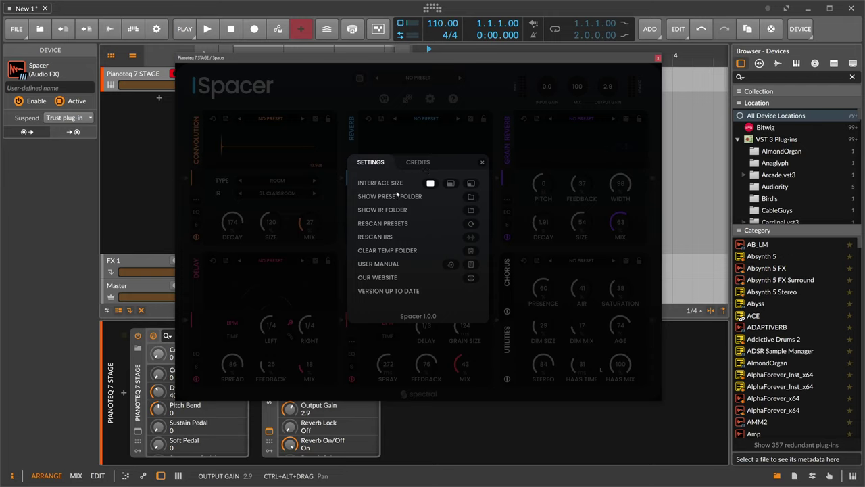
left_click(482, 163)
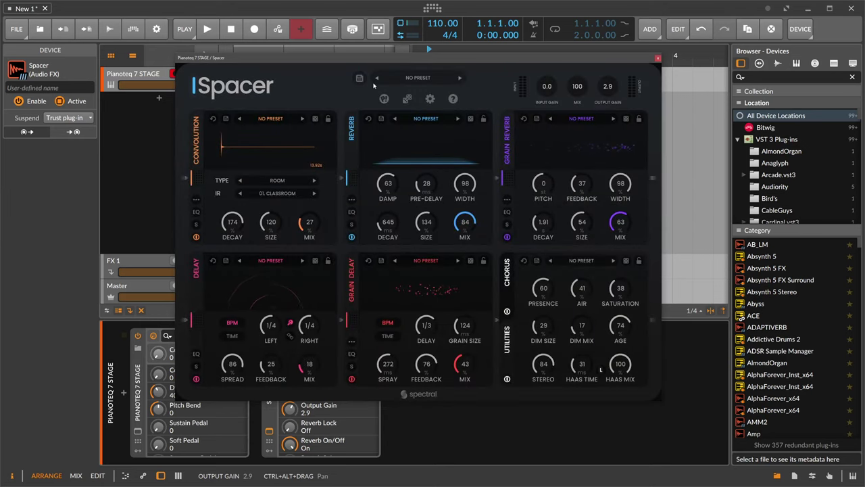
Reposition the Spacer window and move the Reverb module ahead of Convolution in the effect chain
left_click_drag(376, 62, 364, 73)
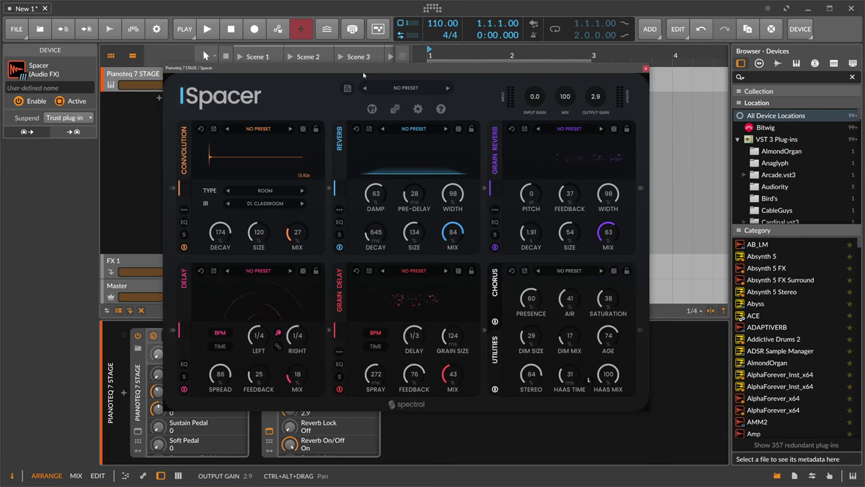
left_click_drag(364, 75, 369, 74)
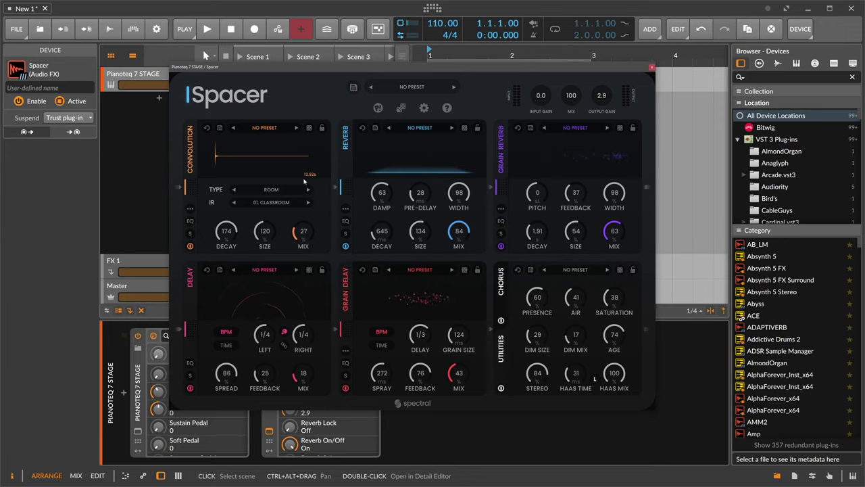
left_click_drag(347, 189, 232, 193)
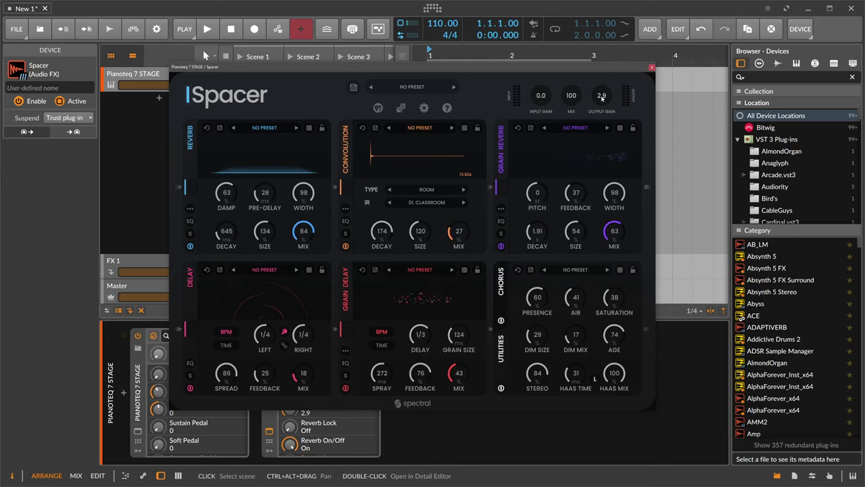
Reset Spacer's output gain to 0.0
left_click_drag(602, 98, 601, 113)
left_click_drag(598, 97, 607, 90)
mouse_move(604, 92)
left_mouse_down()
mouse_move(602, 107)
mouse_move(602, 98)
left_mouse_up()
double_click(602, 98)
Bypass the Convolution, Grain Reverb, Grain Delay, Utilities, Chorus and Delay modules so only Reverb stays active
left_click(345, 247)
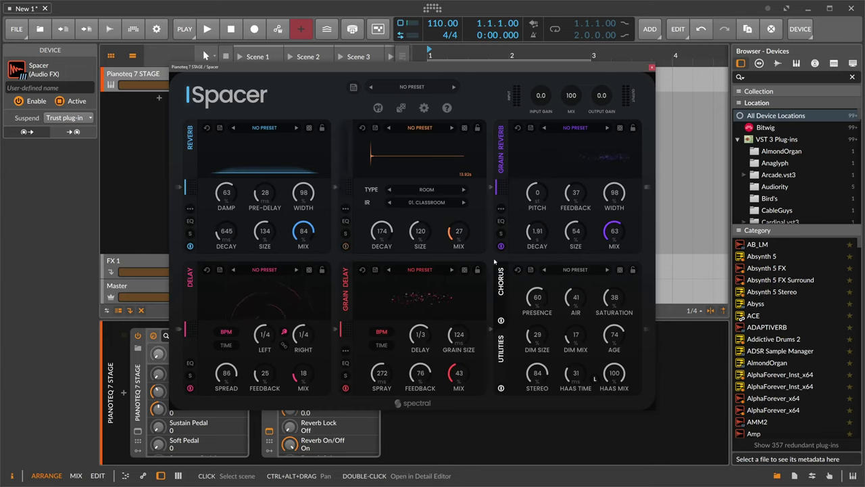
left_click(501, 246)
left_click(346, 389)
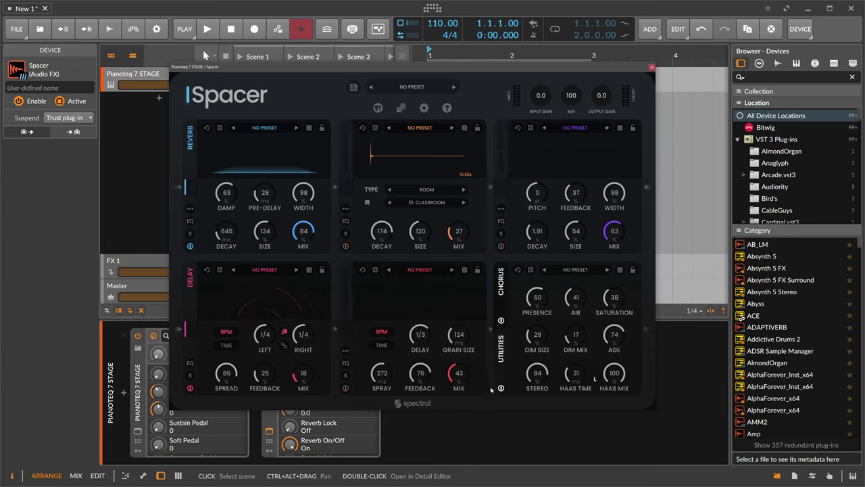
left_click(501, 388)
left_click(501, 320)
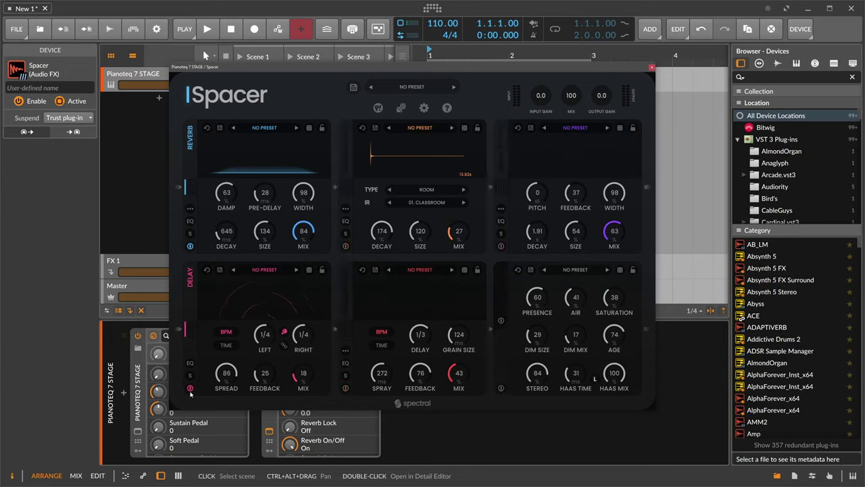
left_click(190, 389)
Solo the bypassed Convolution module and release the solo again
left_click(345, 233)
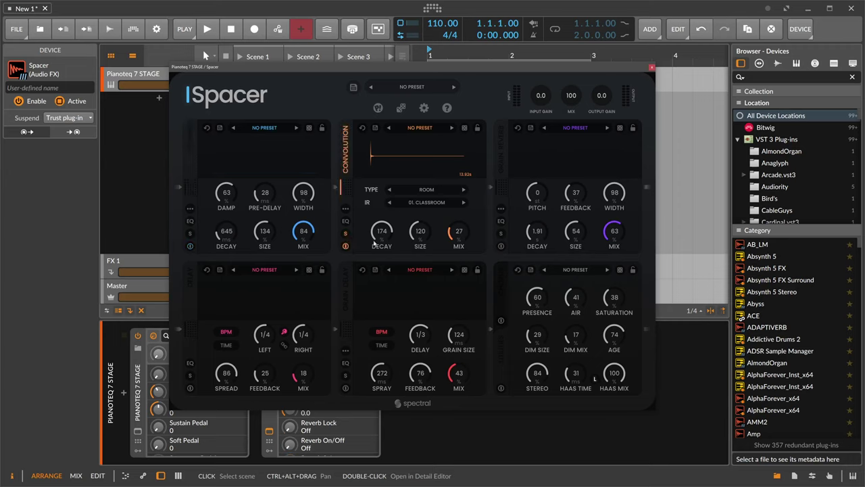
left_click(346, 221)
left_click(346, 221)
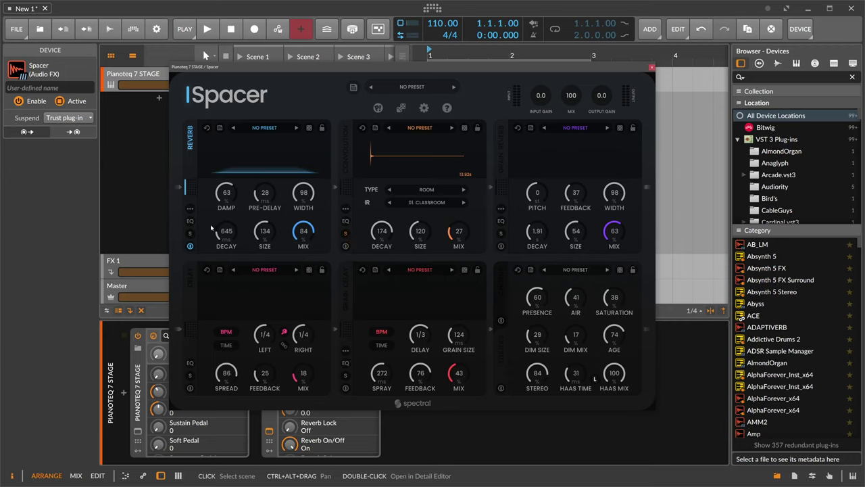
Re-enable the Convolution and Grain Reverb modules, and test Convolution's solo by switching it on and off
left_click(346, 246)
left_click(501, 246)
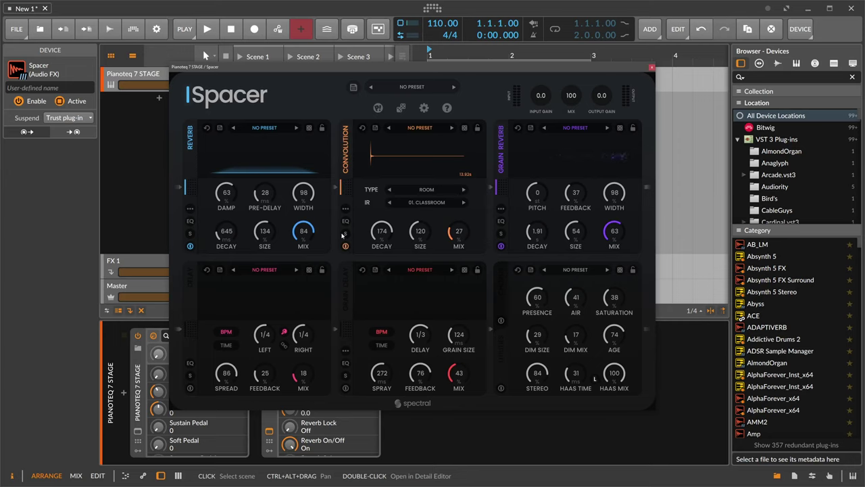
left_click(345, 234)
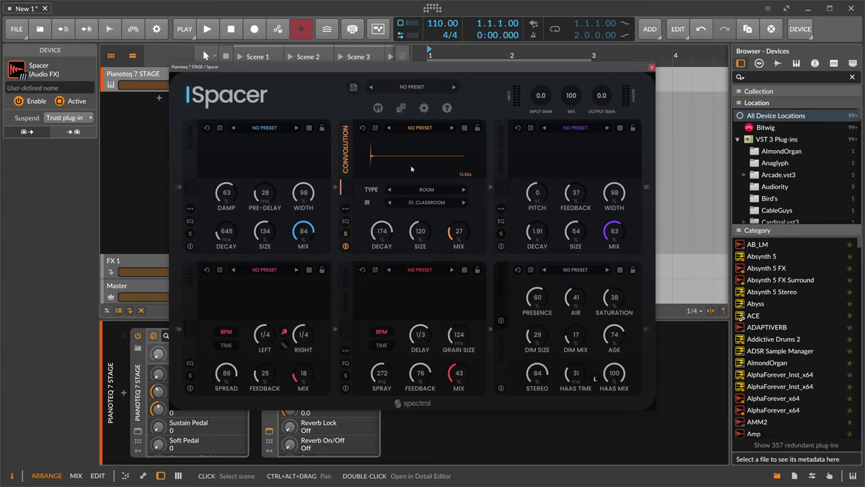
left_click(345, 234)
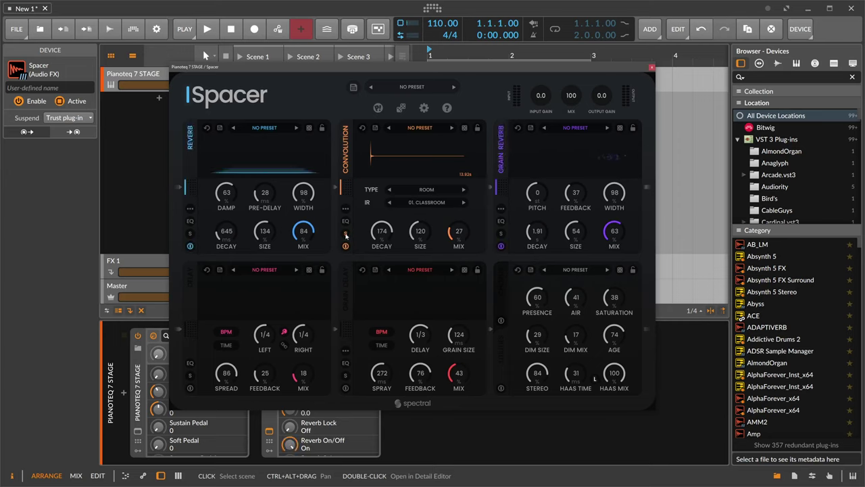